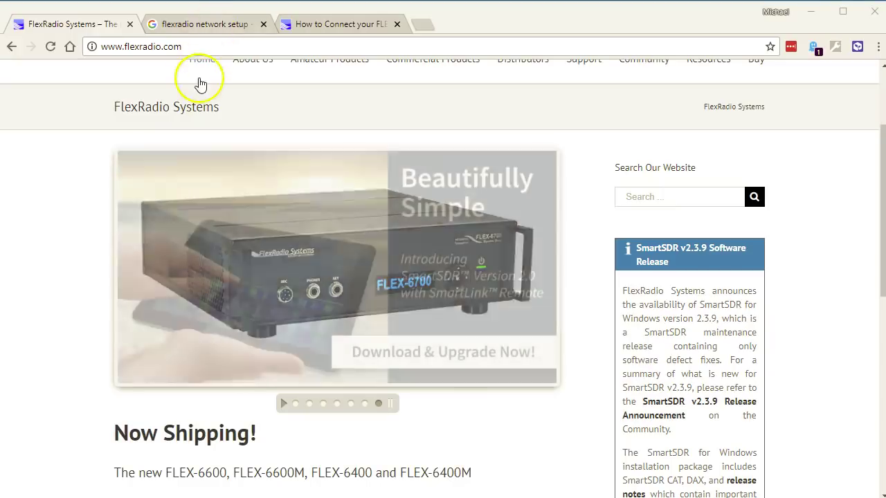
- From the flexradio network setup search results, open the article 'How to Connect your FLEX-6000 to a LAN'
click(184, 26)
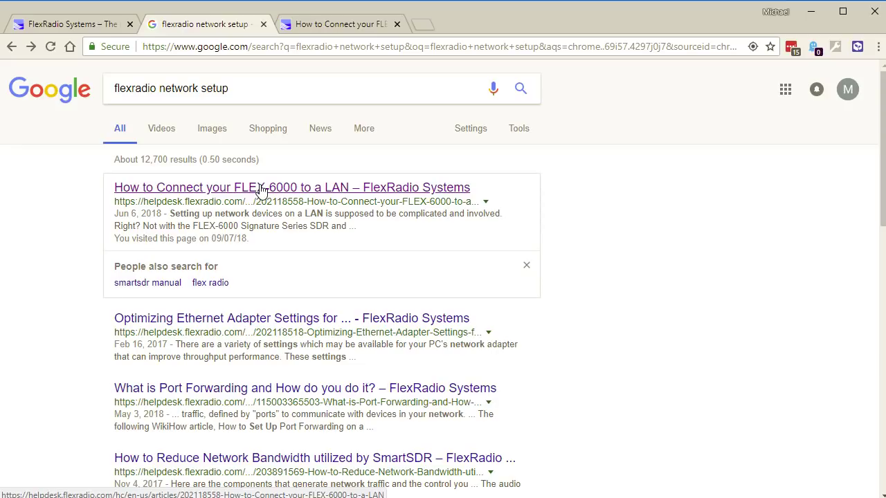
click(255, 191)
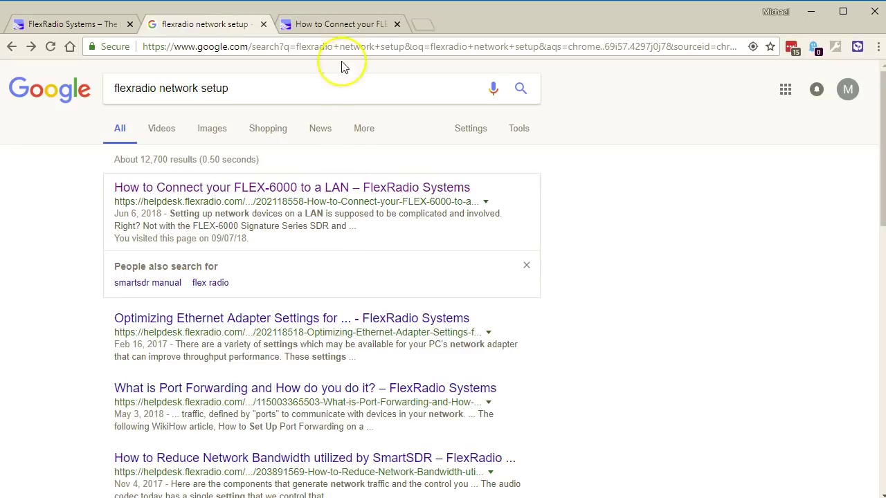
click(335, 22)
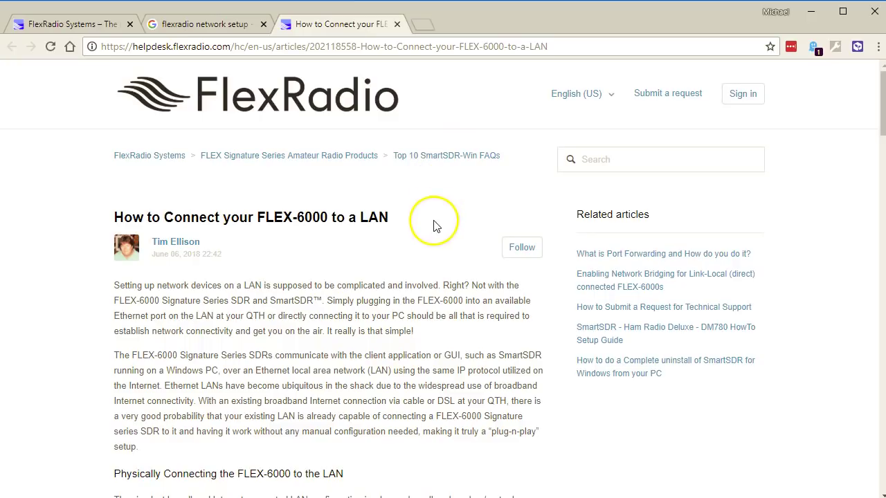
- Scroll the LAN article past its introduction to the Physically Connecting section and WAN/LAN diagram
scroll(435, 221, down, 4)
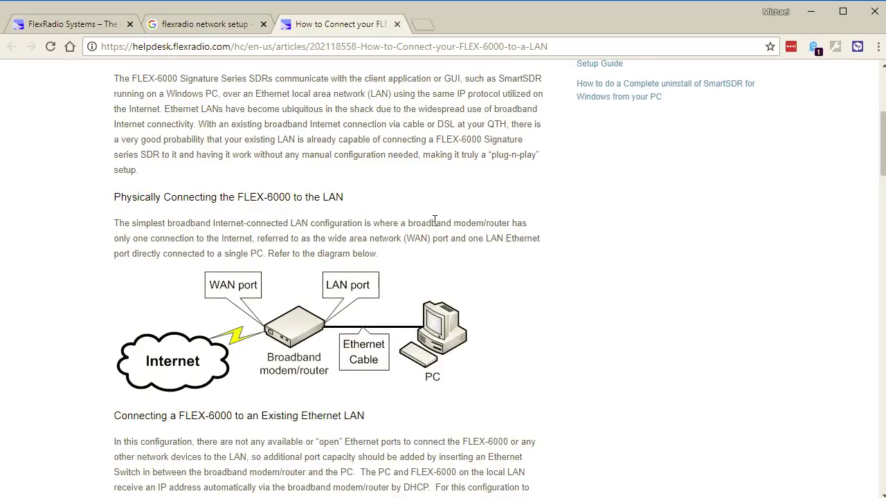
scroll(435, 220, down, 1)
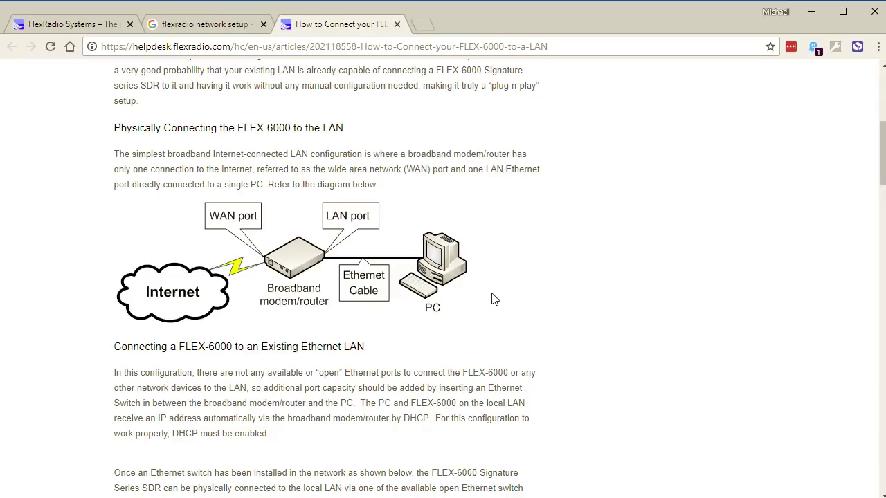
- Scroll on through the Ethernet-switch diagram to the multi-port modem/router diagram with the FLEX-6700
scroll(530, 281, down, 3)
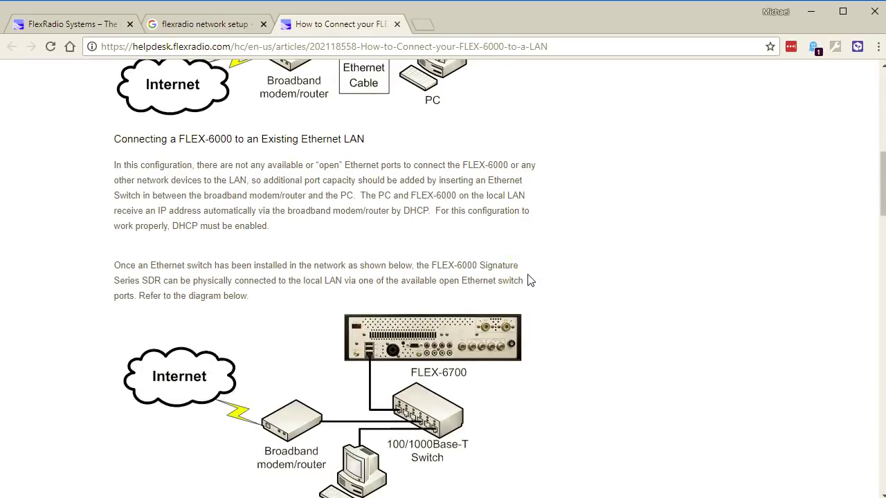
scroll(530, 281, down, 2)
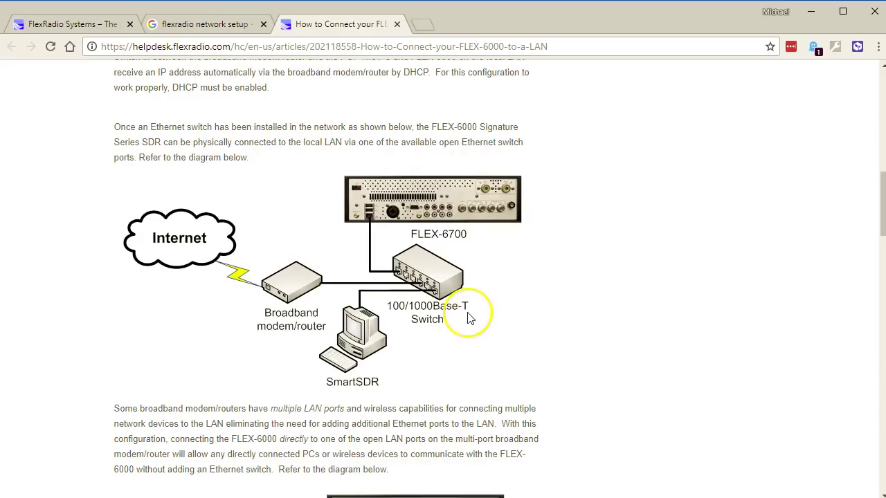
scroll(467, 317, down, 4)
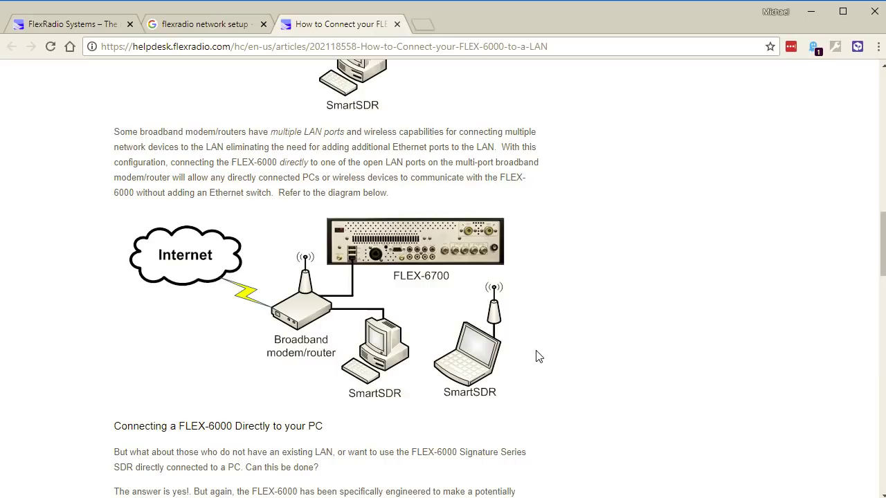
- Scroll to the Connecting a FLEX-6000 Directly to your PC diagram and the article's conclusion
scroll(539, 357, down, 6)
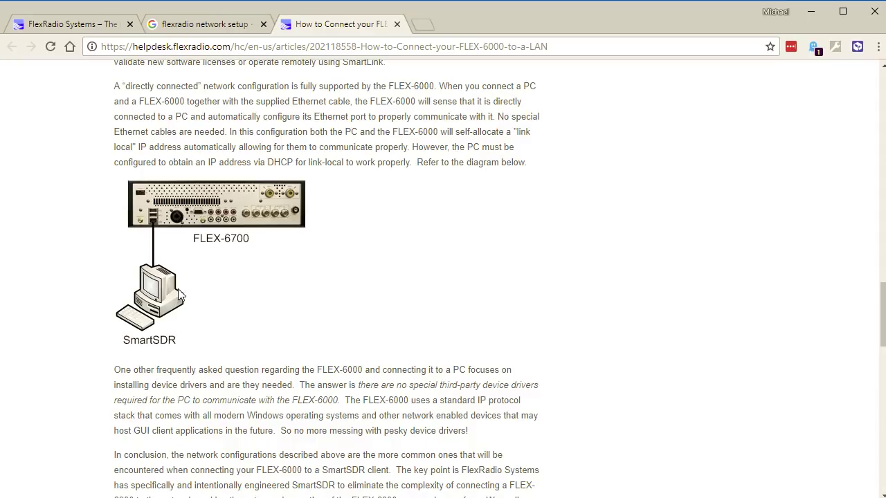
click(242, 279)
click(195, 311)
click(254, 286)
- Glance at the comments, then scroll back to the FLEX-6700 Ethernet-switch diagram
scroll(253, 288, down, 5)
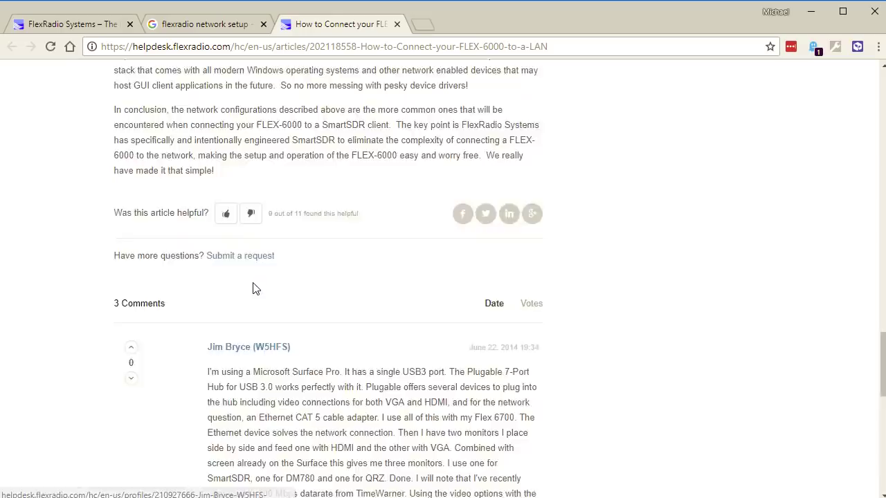
scroll(253, 288, up, 7)
scroll(253, 285, up, 7)
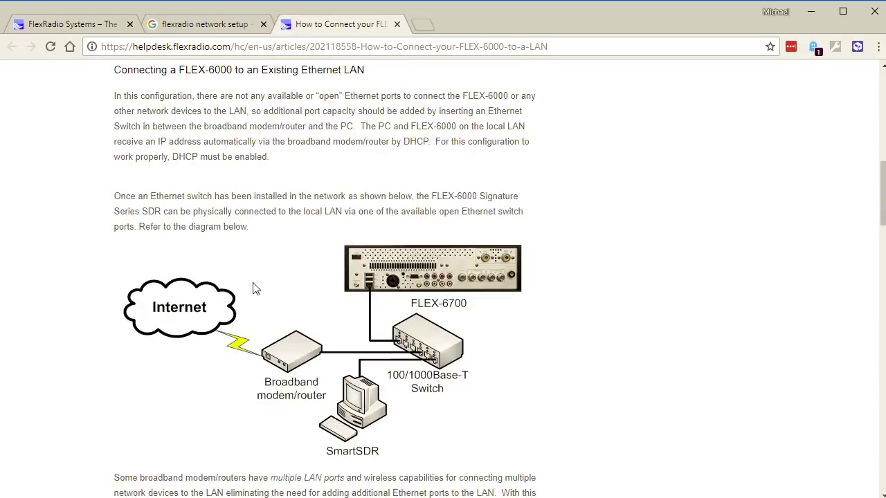
scroll(253, 286, down, 1)
scroll(253, 287, up, 6)
scroll(253, 288, down, 7)
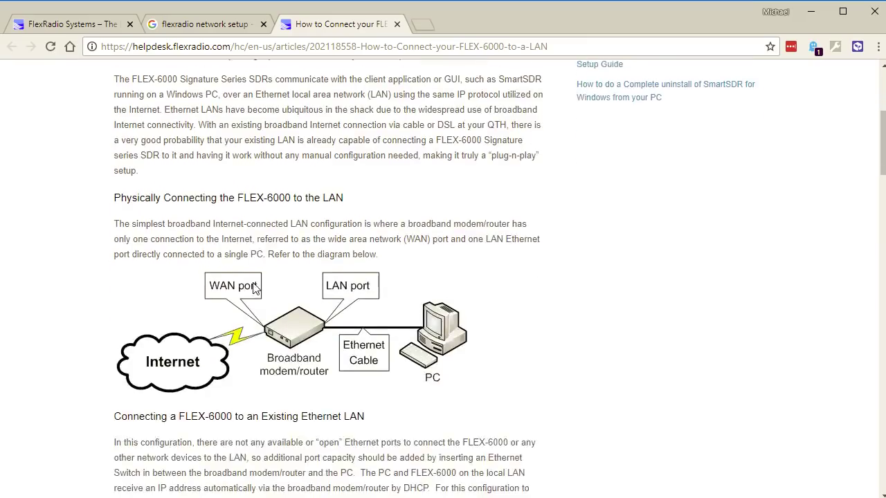
click(283, 338)
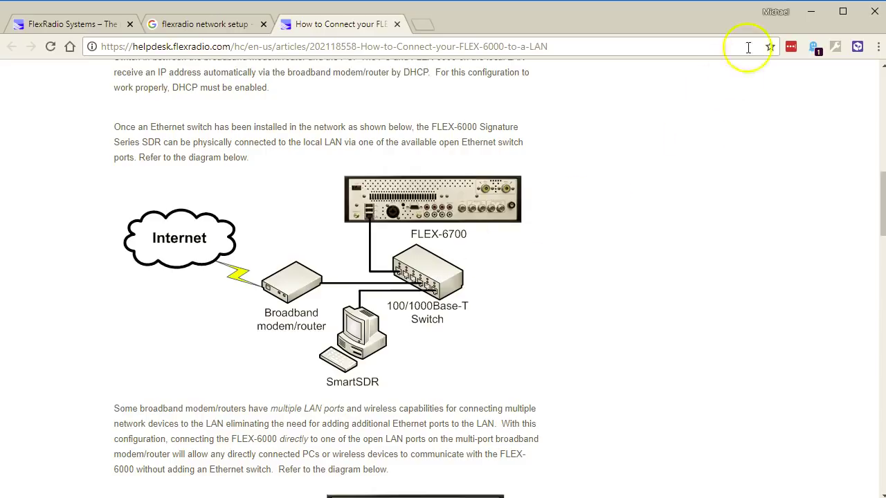
- Minimize Chrome and launch SmartSDR Alpha_v2.4.1 from its desktop shortcut
click(814, 14)
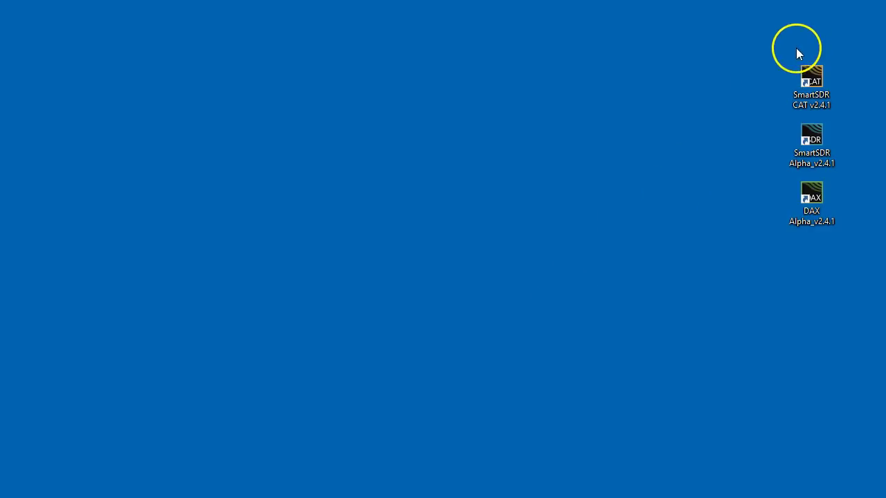
click(810, 138)
double_click(810, 138)
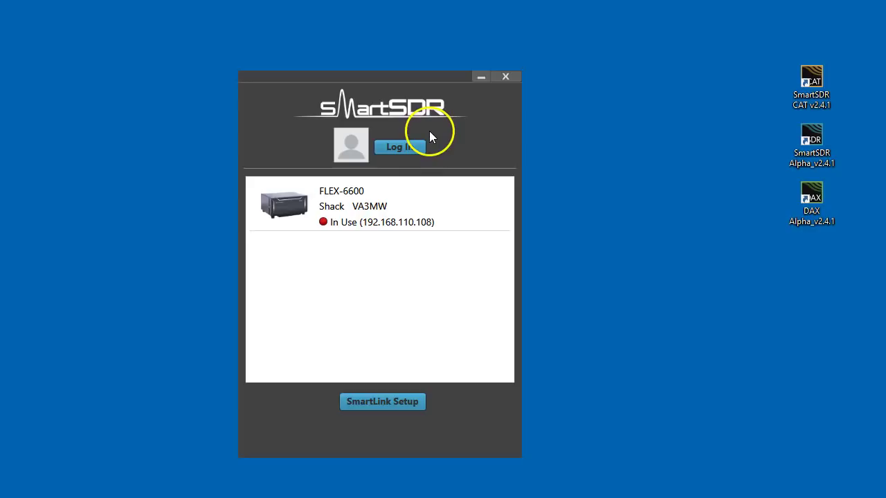
- Check the FLEX-6600 details (IP 192.168.110.76, firmware v2.4.1.552) and copy its radio info to the clipboard
click(424, 197)
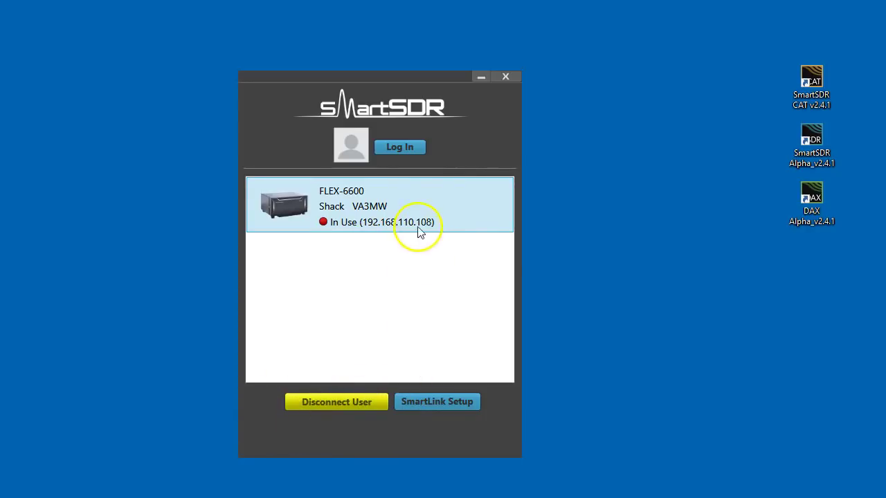
mouse_move(371, 200)
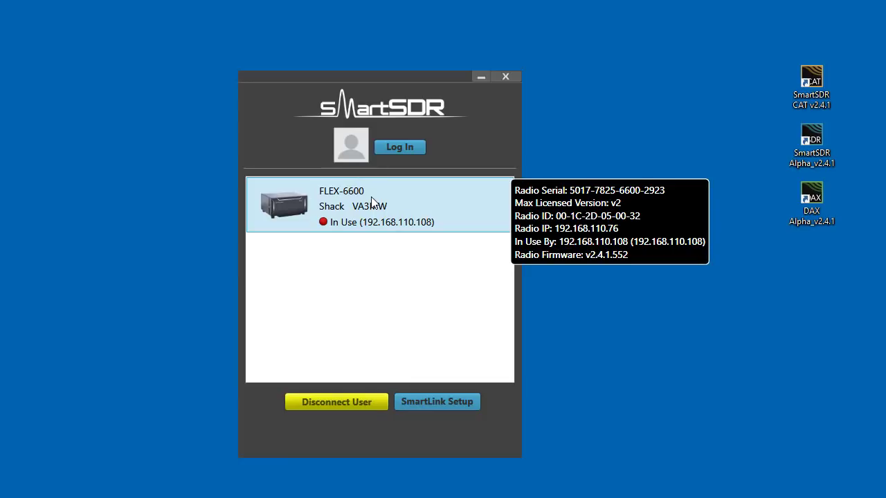
right_click(299, 208)
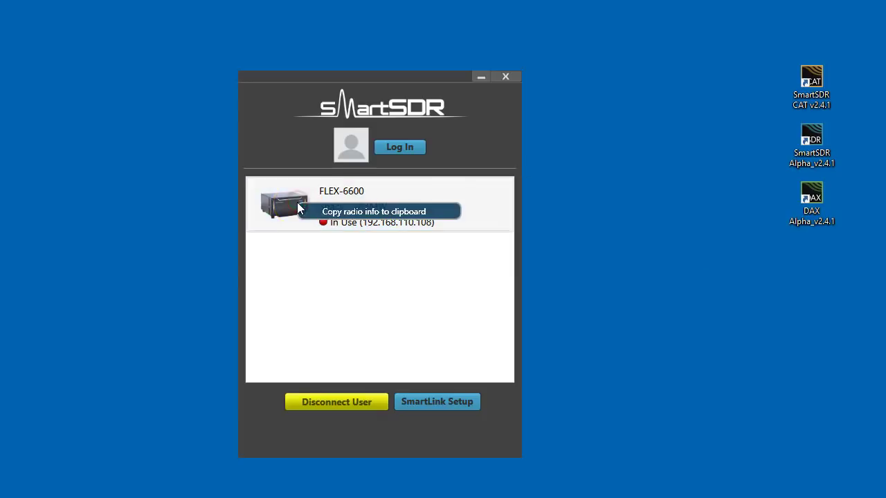
click(372, 213)
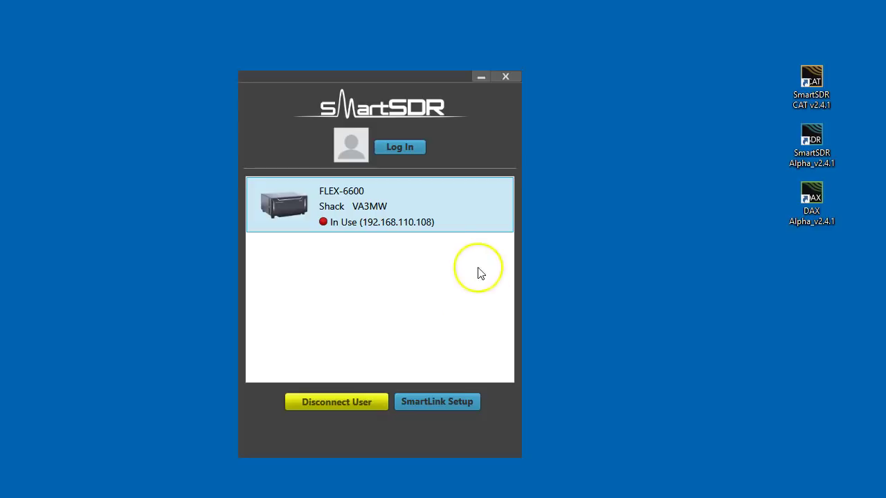
mouse_move(366, 208)
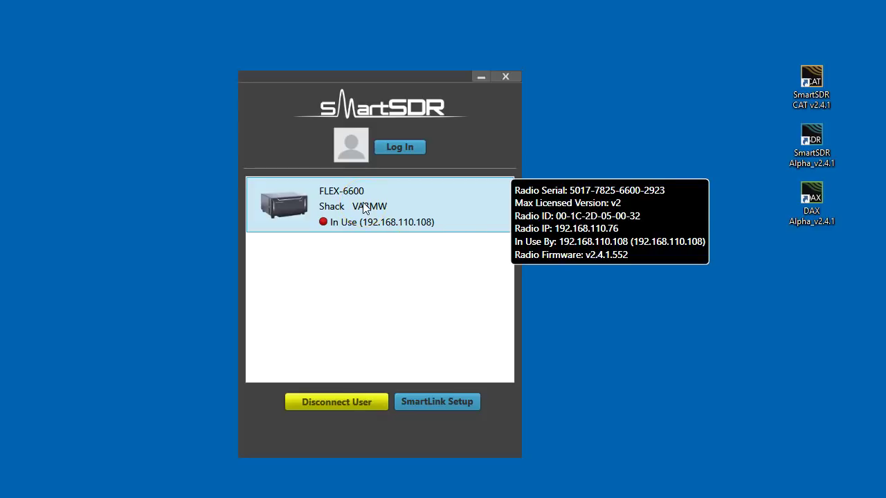
click(345, 398)
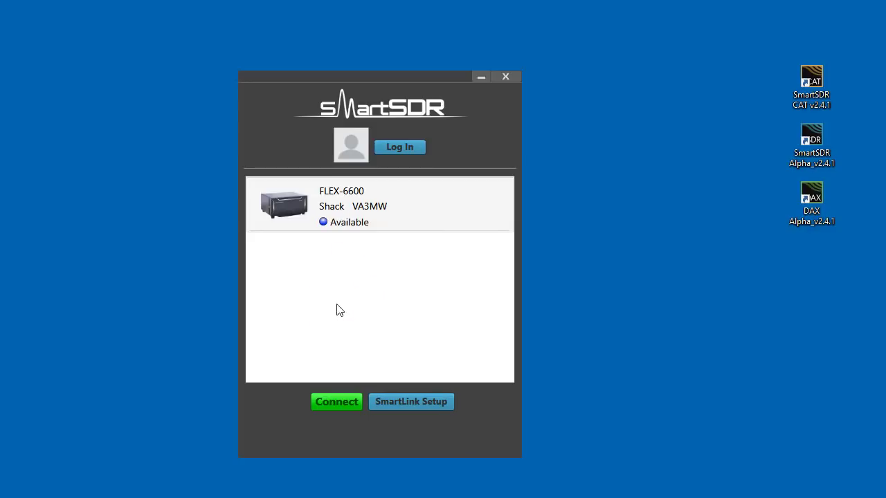
click(410, 206)
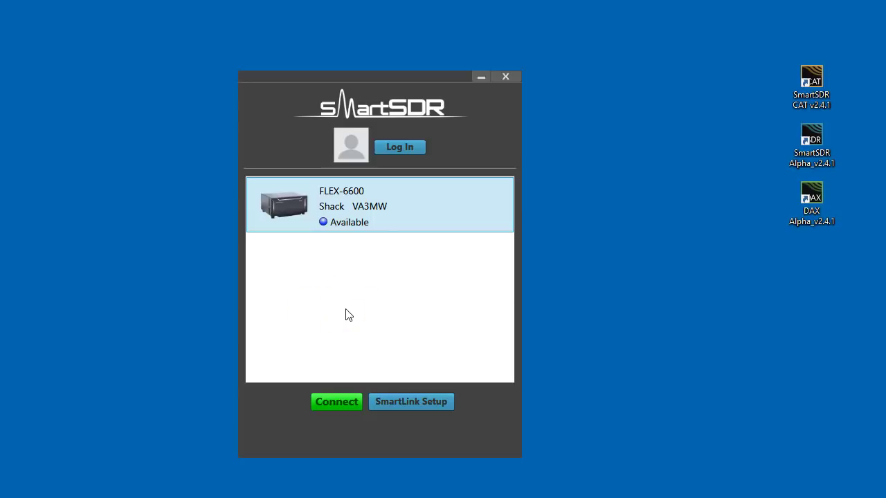
- Open the SmartLink Sign Up tab and enter the account e-mail address
click(399, 148)
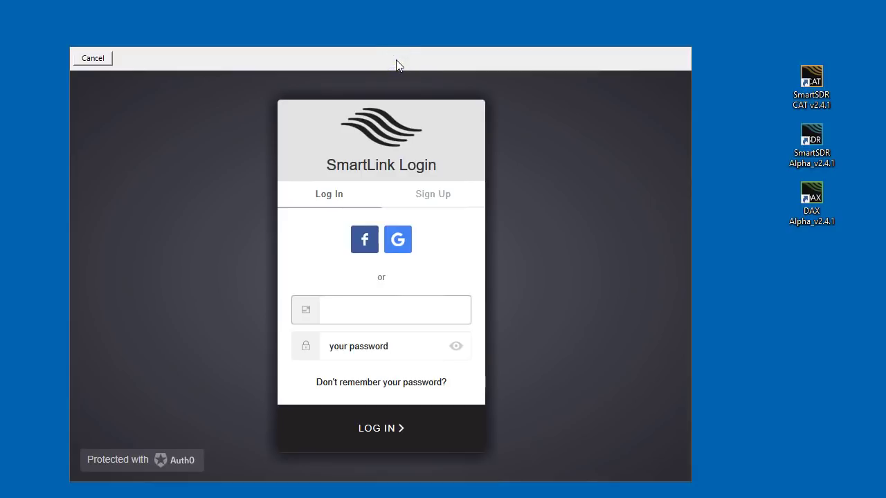
click(434, 196)
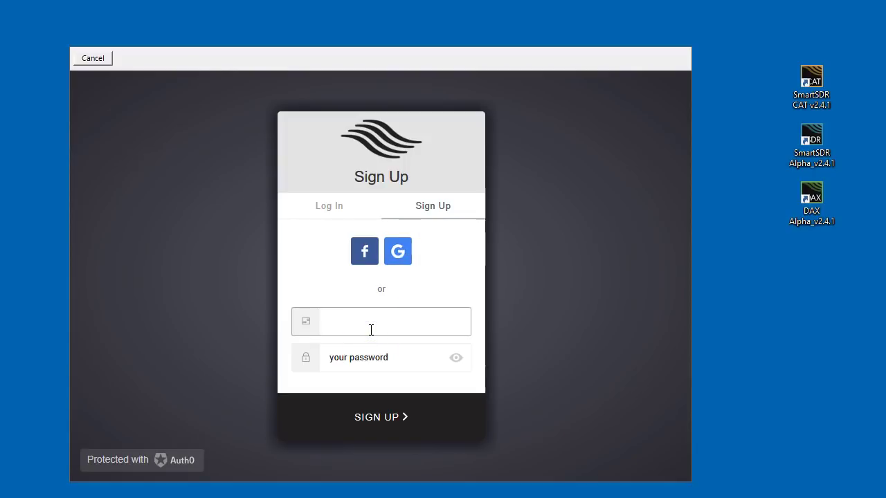
text(mike@)
key(BackSpace)
key(BackSpace)
key(BackSpace)
key(BackSpace)
key(BackSpace)
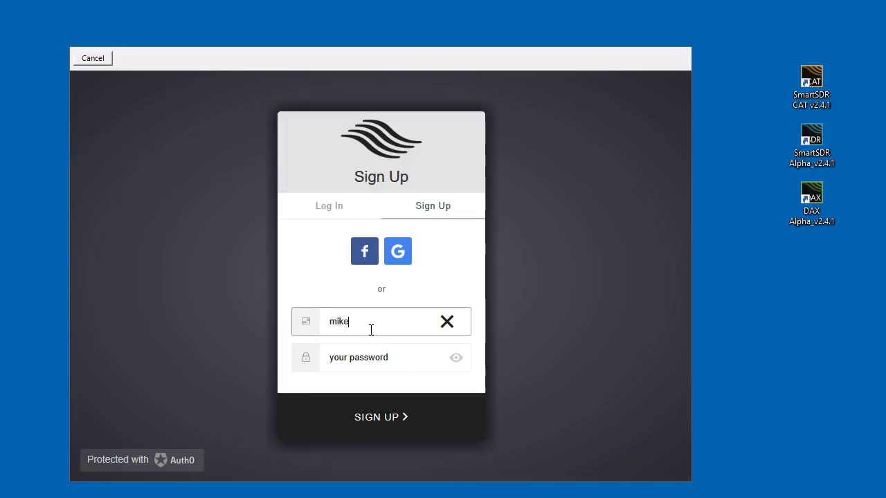
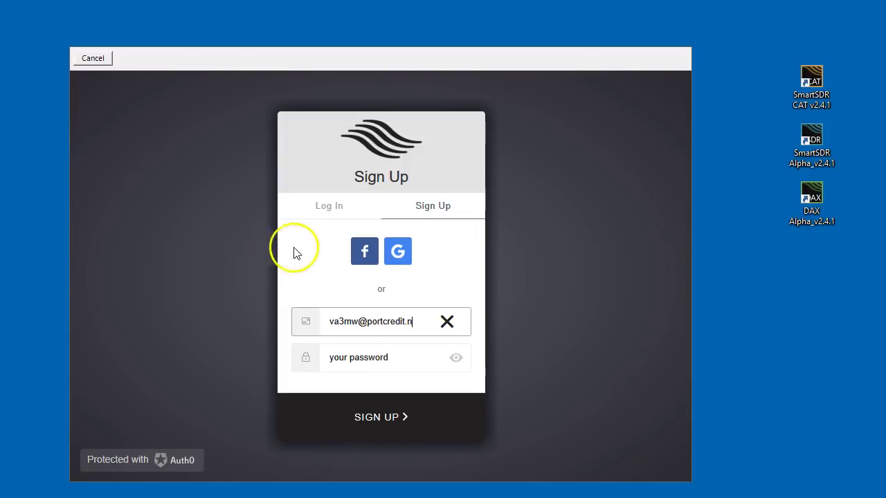
- Enter a new account password with upper case, lower case and numbers
key(Tab)
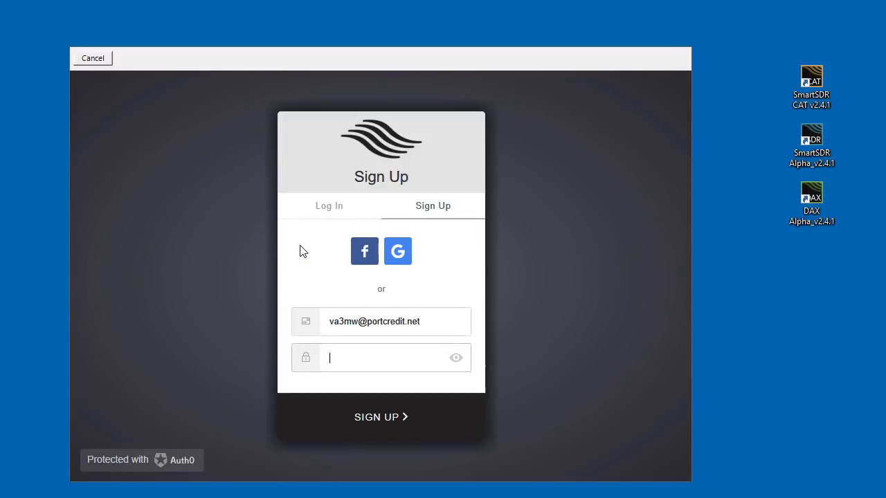
text(password)
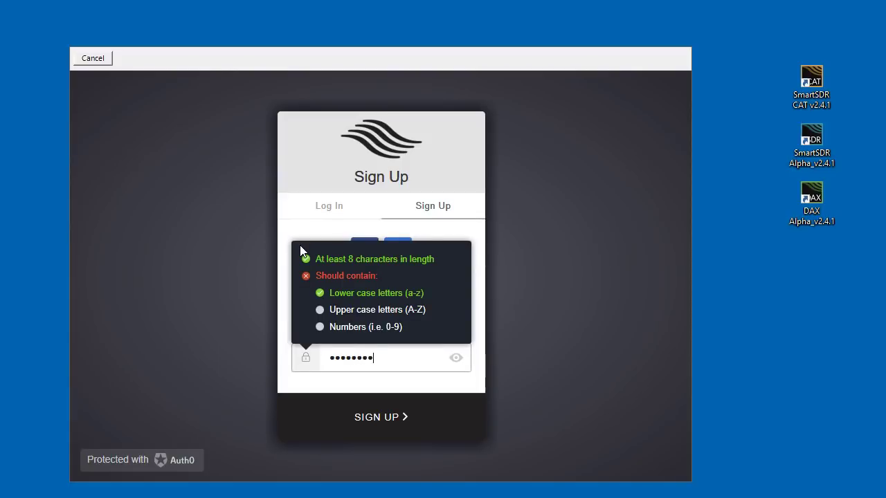
key(BackSpace)
key(BackSpace)
key(BackSpace)
key(BackSpace)
key(BackSpace)
key(BackSpace)
key(BackSpace)
key(BackSpace)
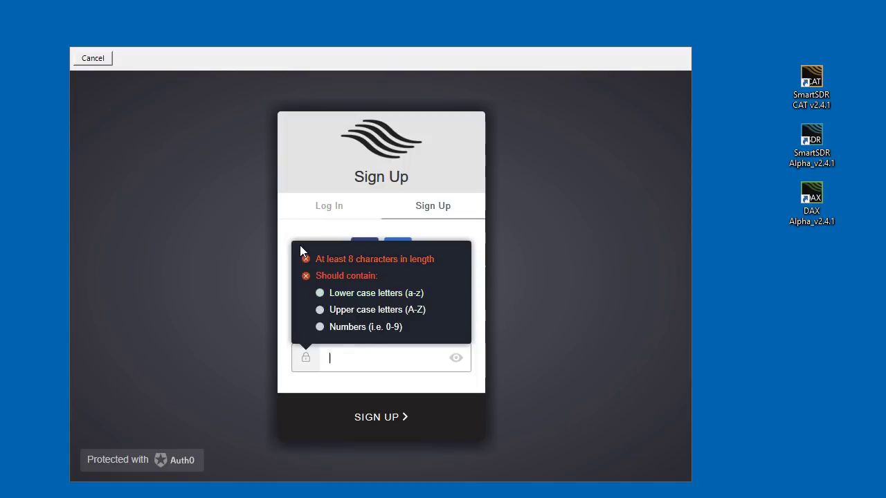
text(Pass)
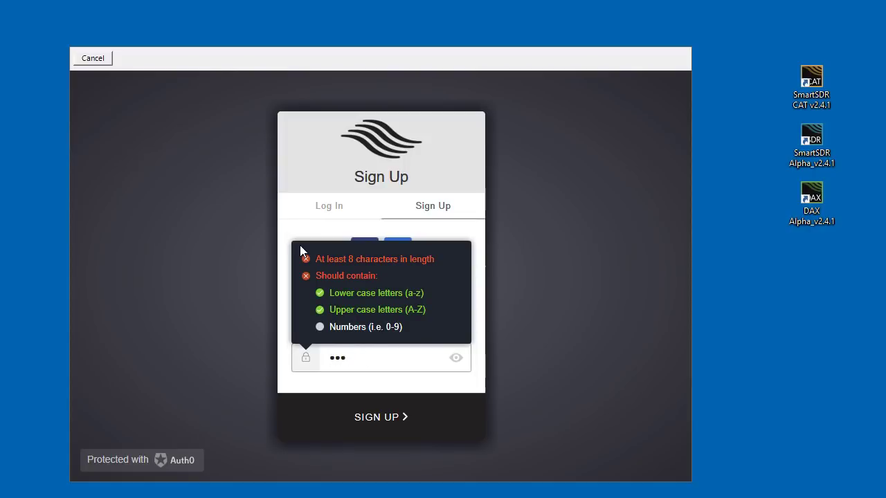
text(word12)
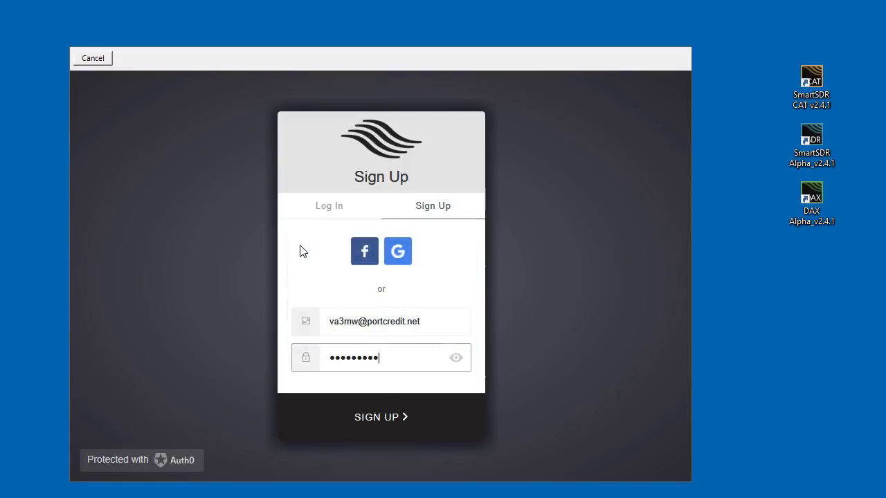
- Submit the sign-up, then enter and save the account's callsign, first name and last name
click(326, 358)
click(383, 420)
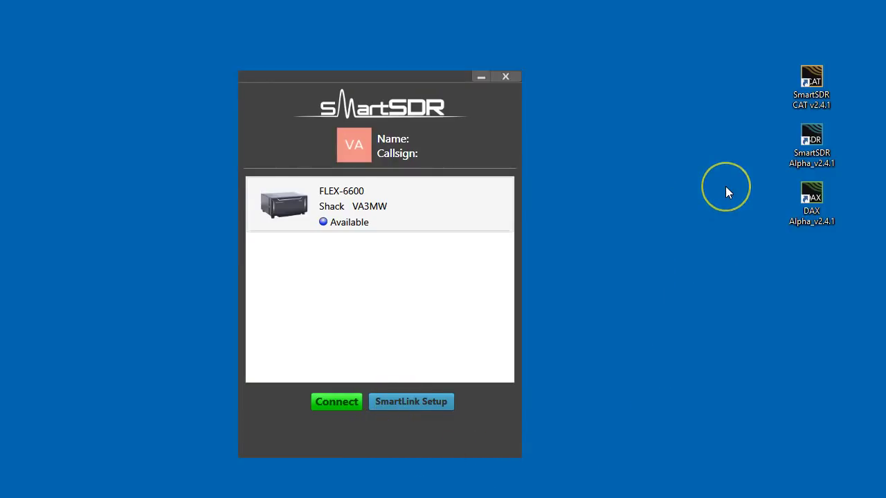
click(356, 145)
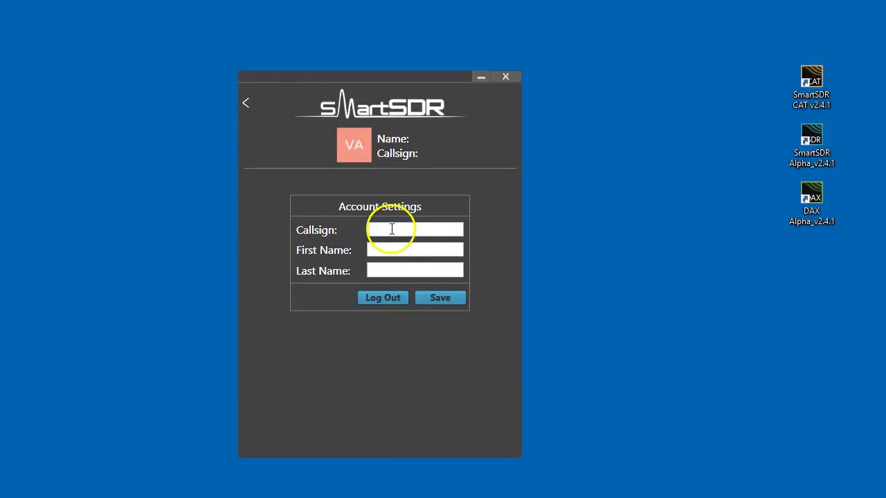
click(392, 229)
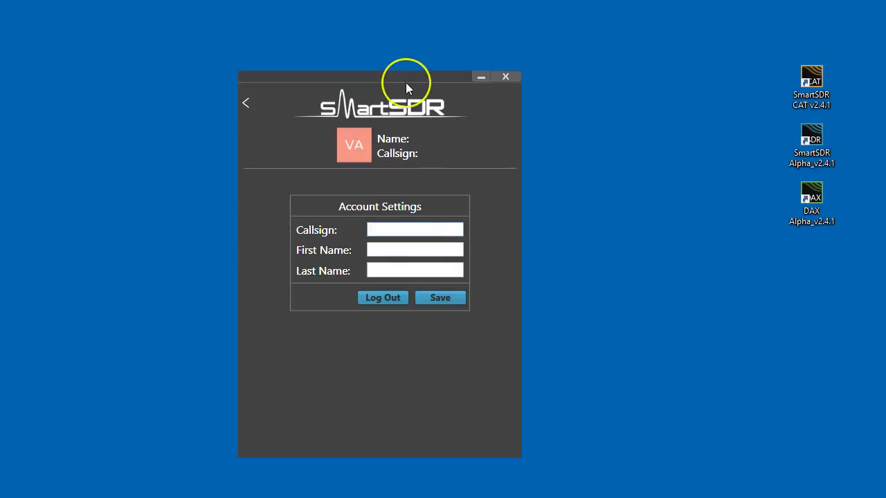
text(VA3MW)
key(Tab)
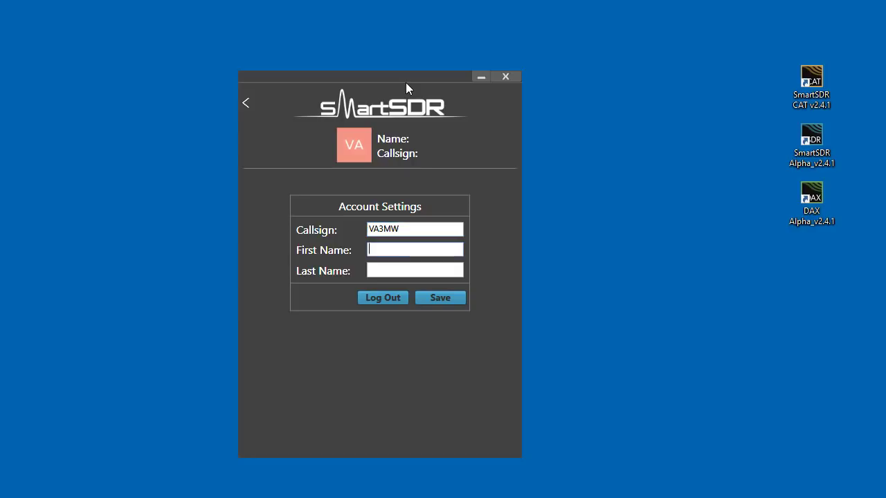
text(Mike)
key(Tab)
text(W)
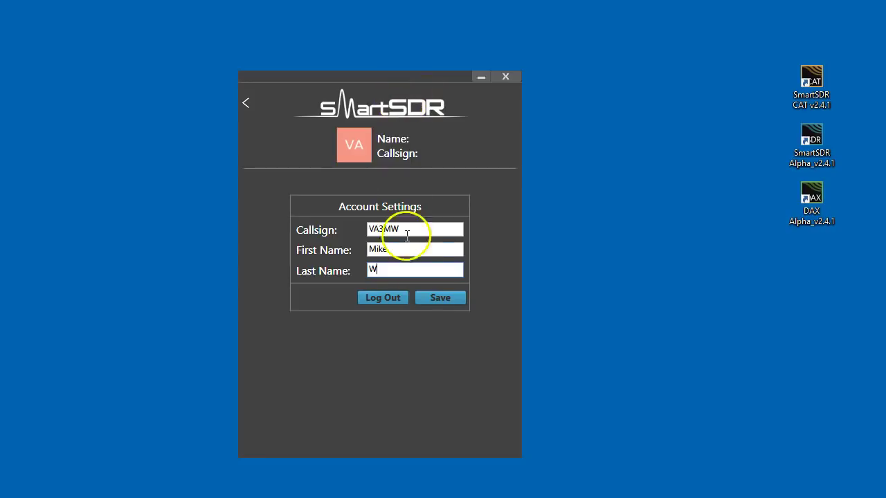
click(444, 299)
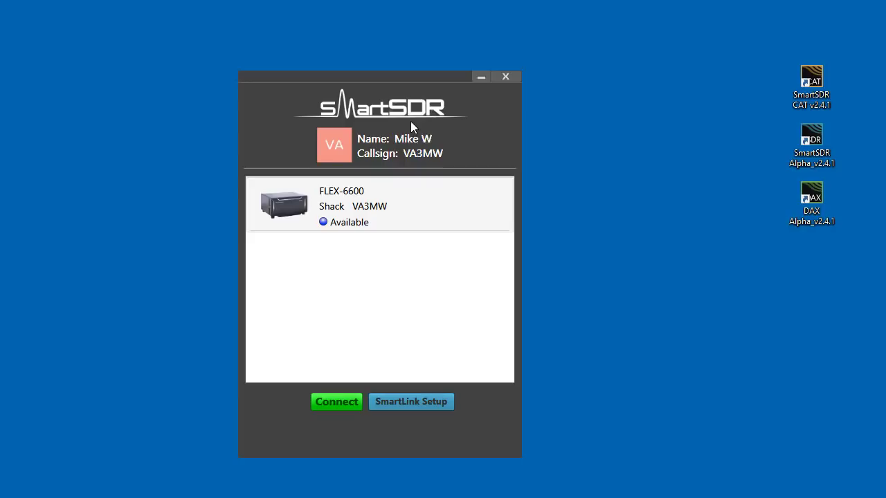
- Register the FLEX-6600 through SmartLink Setup, retrying after the PTT timeout error
click(408, 402)
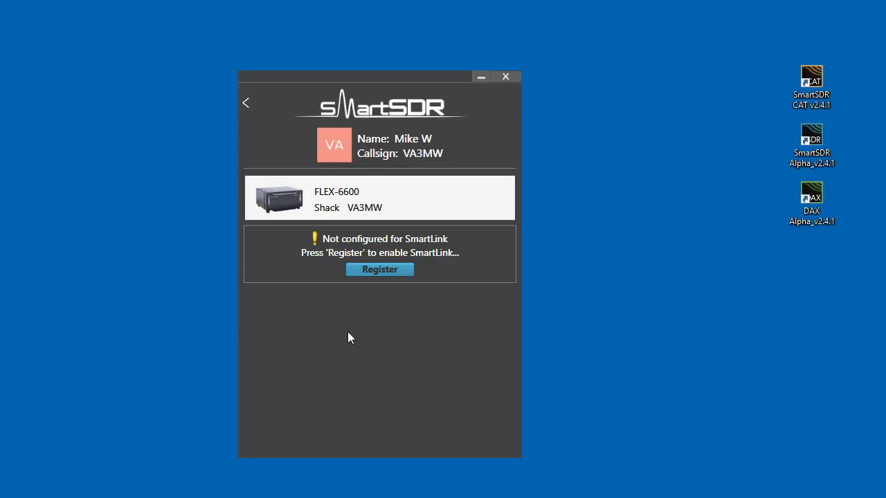
click(399, 269)
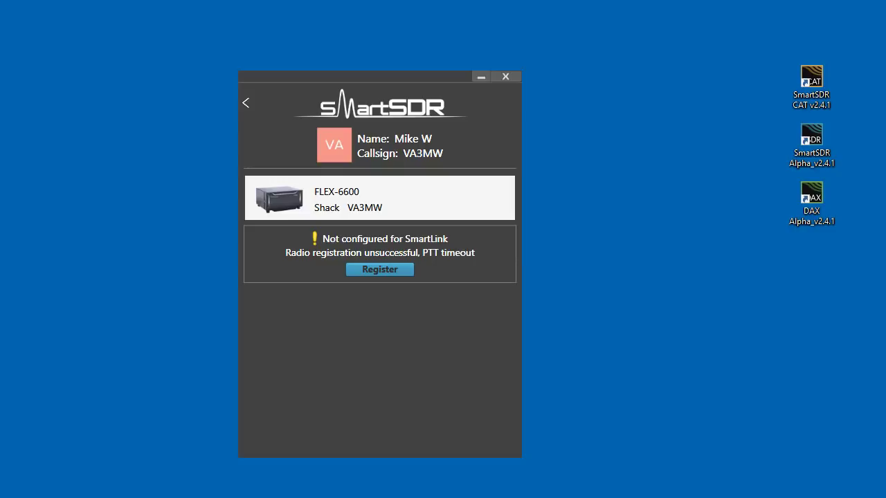
click(358, 270)
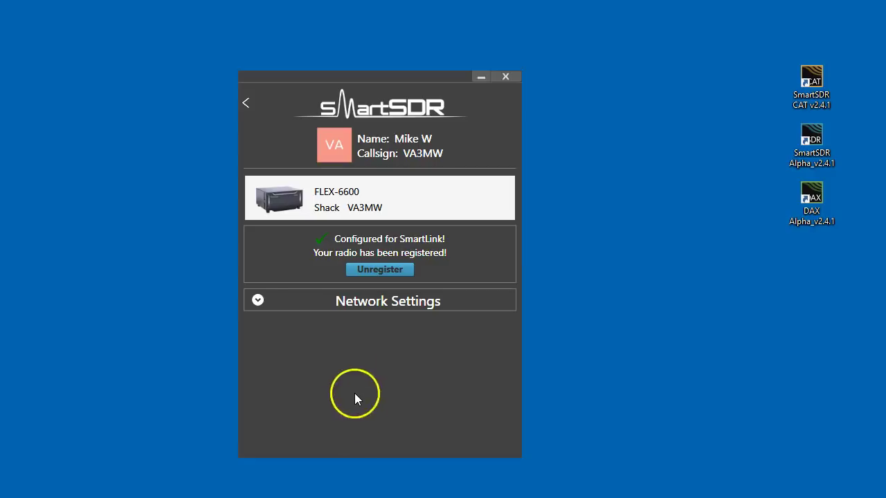
- Switch networking to Manual Port Forwarding (TCP 21007, UDP 22025) and run the SmartLink test
click(257, 299)
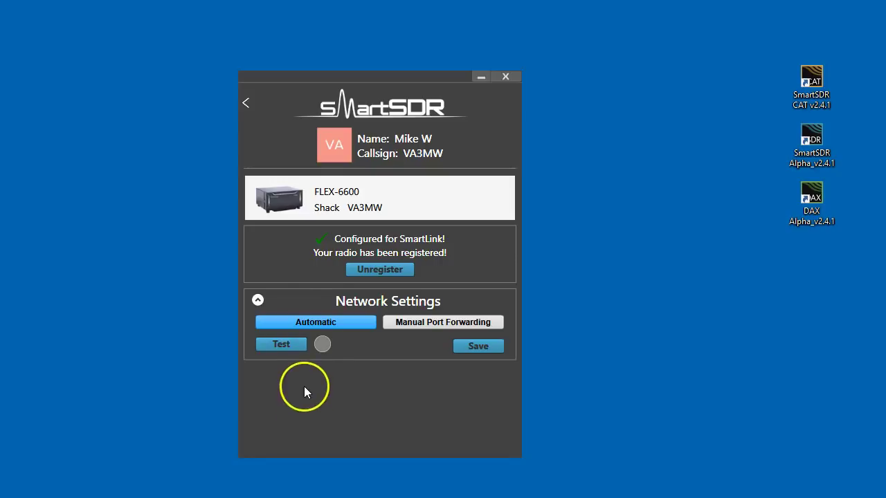
click(319, 322)
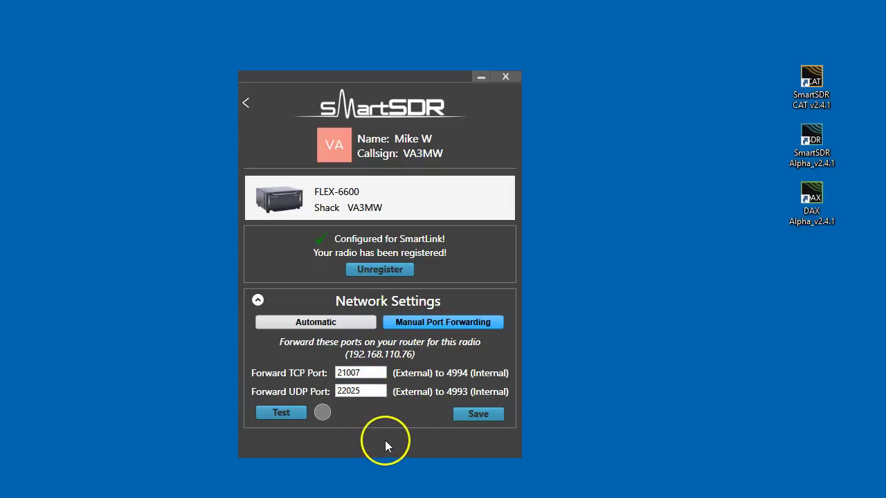
click(279, 414)
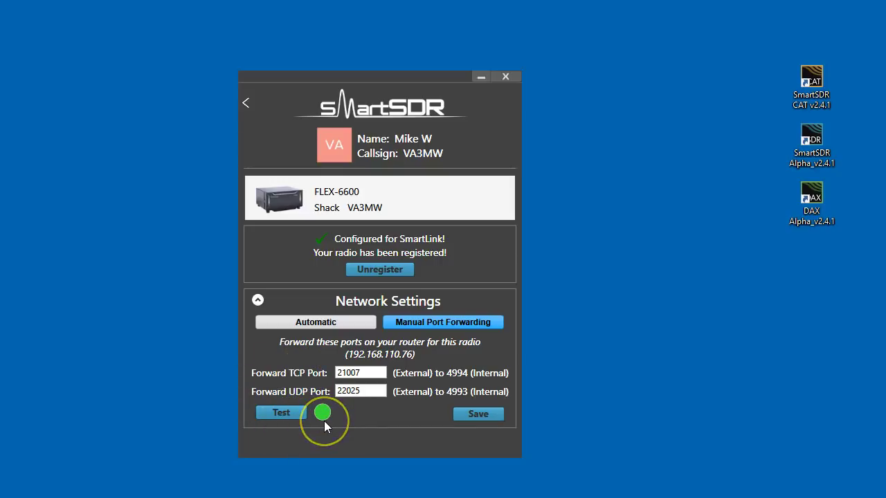
- Put SmartLink networking back on Automatic and rerun the connection test until it passes
click(446, 327)
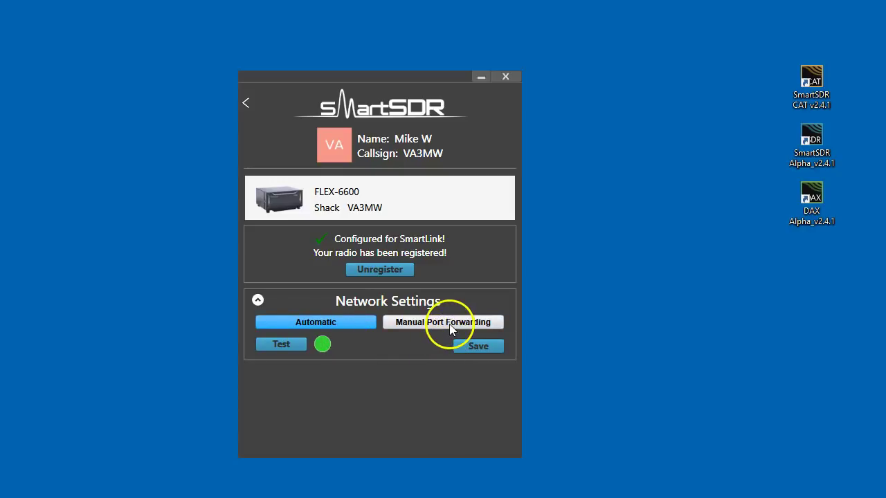
click(295, 344)
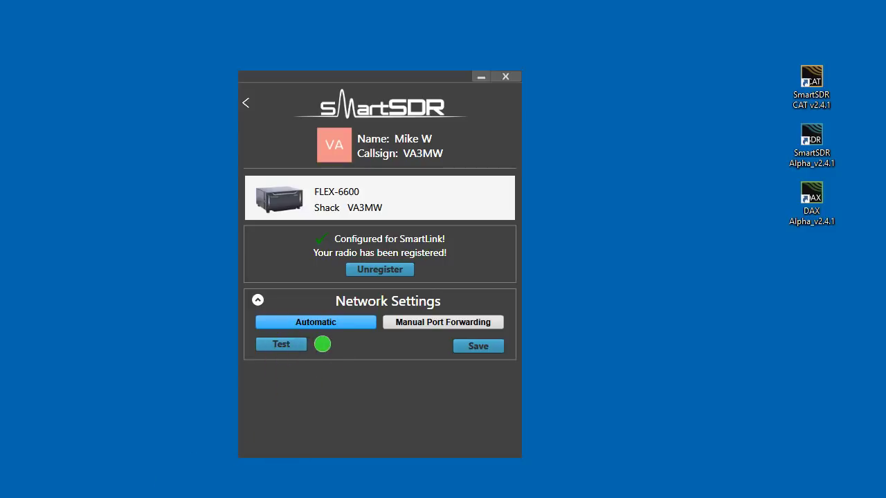
click(443, 322)
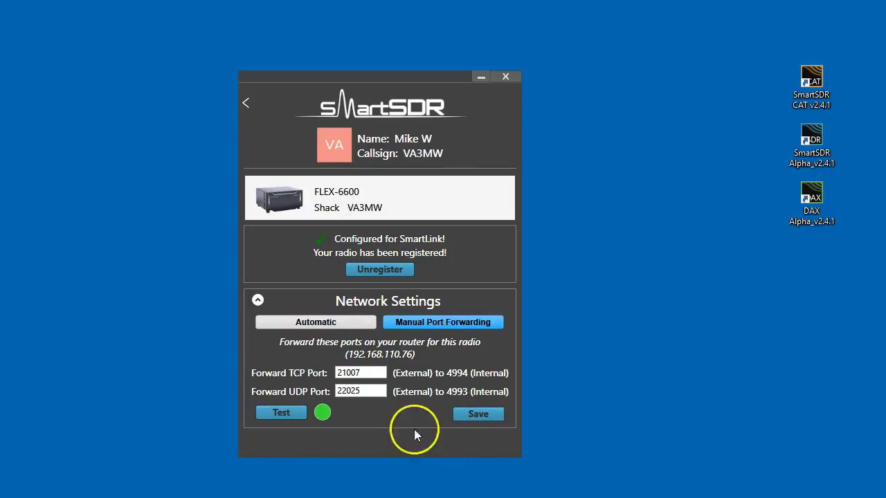
click(426, 323)
click(427, 323)
click(315, 320)
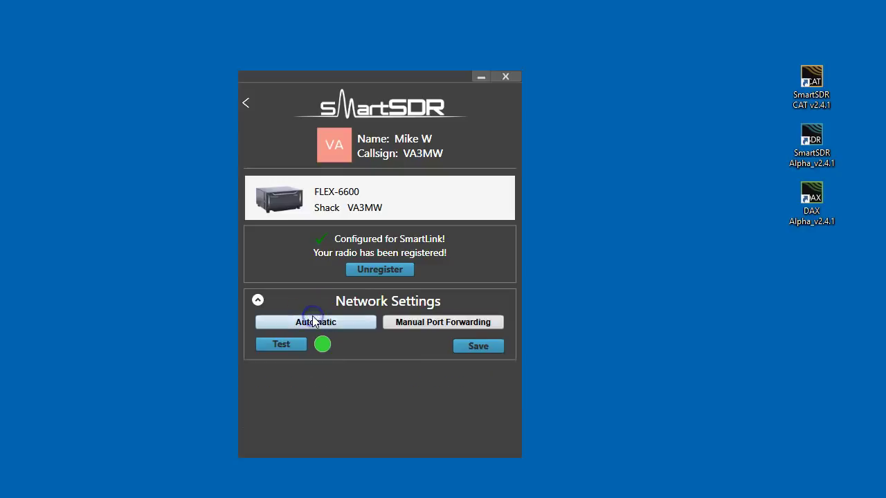
click(287, 343)
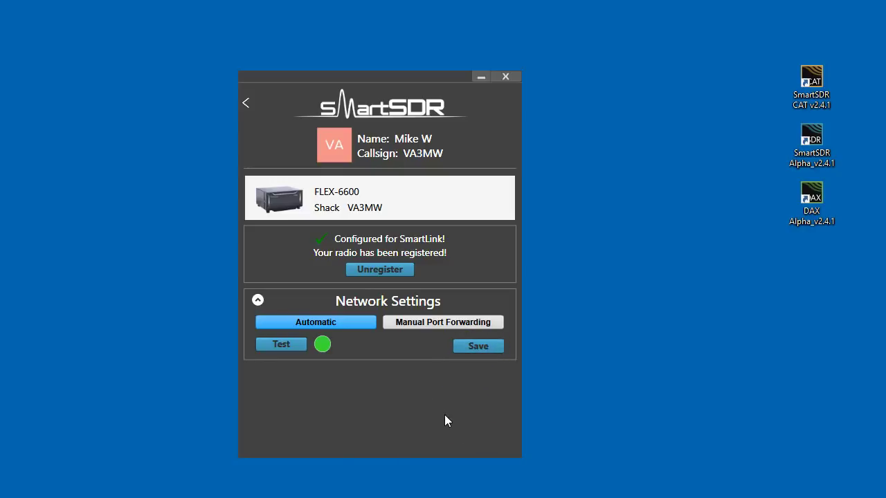
- Log out of the current SmartLink account, sign into the FlexRadio Systems account, and return to its radio list
click(372, 142)
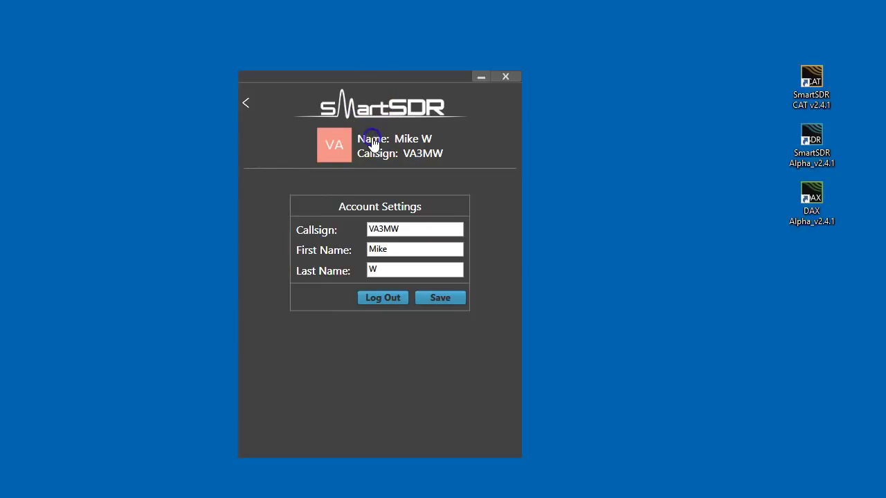
click(389, 301)
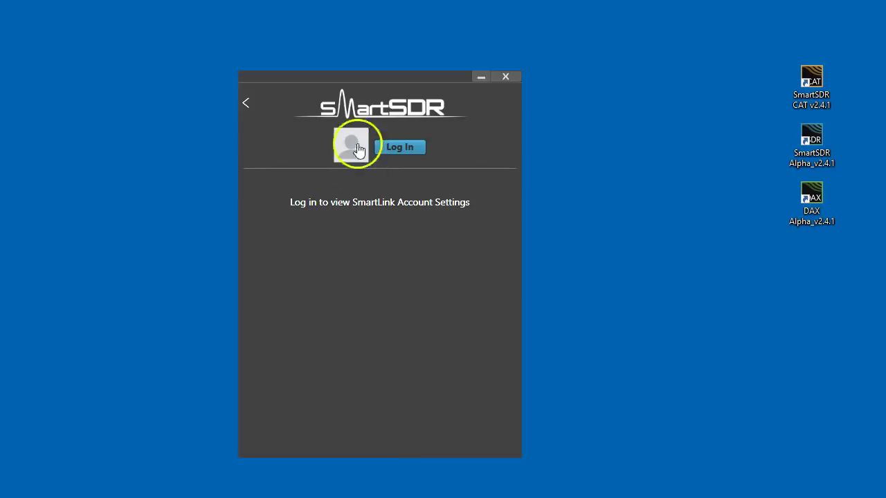
click(392, 143)
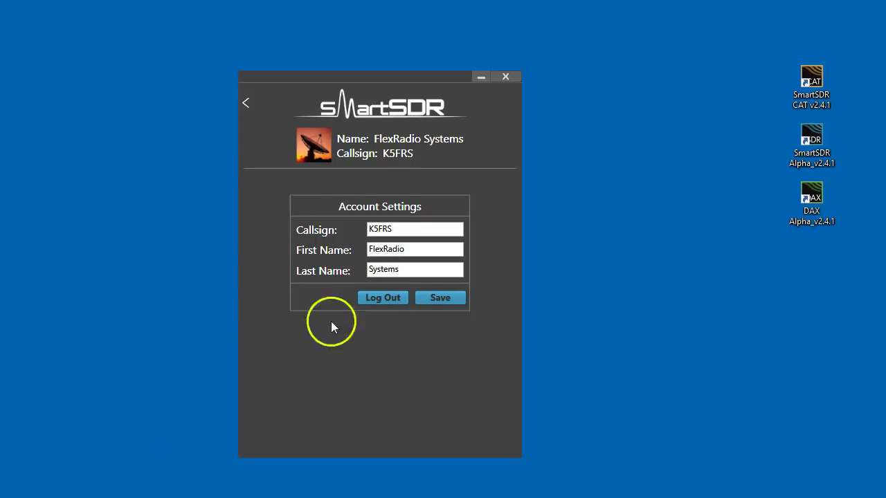
click(420, 299)
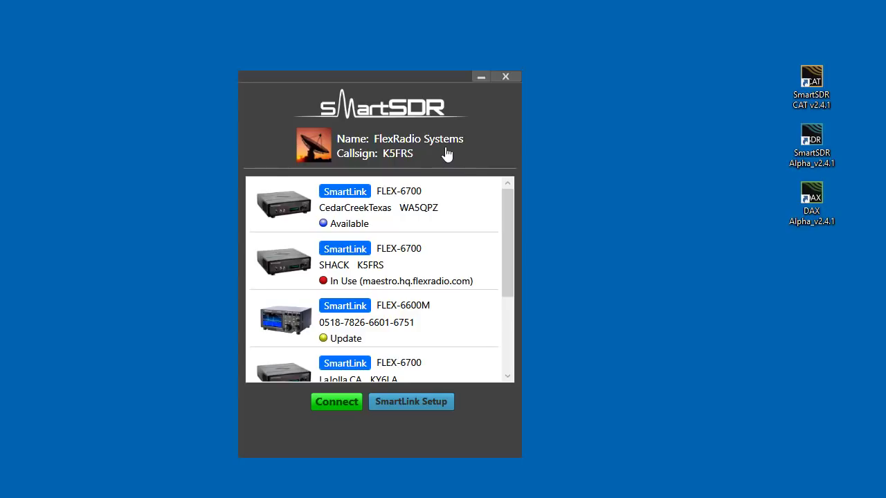
- Scroll to the HollySpringsNC FLEX-6600M and disconnect its current user so it shows Available
drag(511, 206, 510, 291)
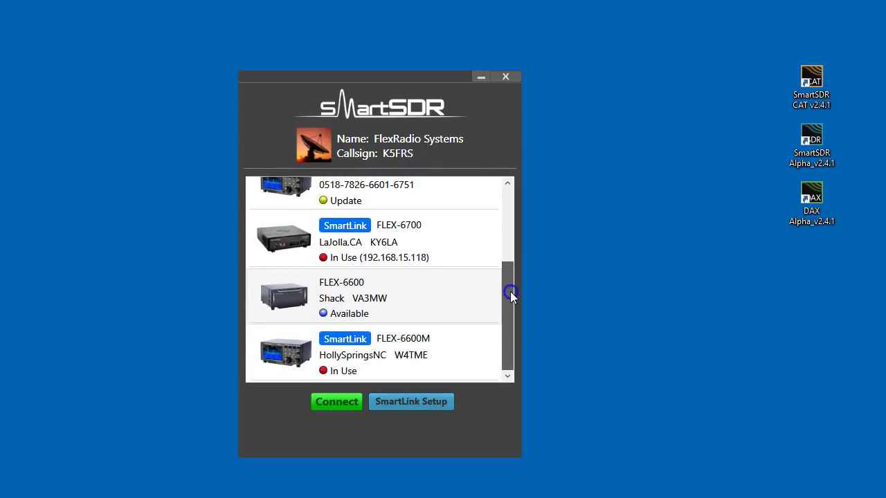
mouse_move(411, 302)
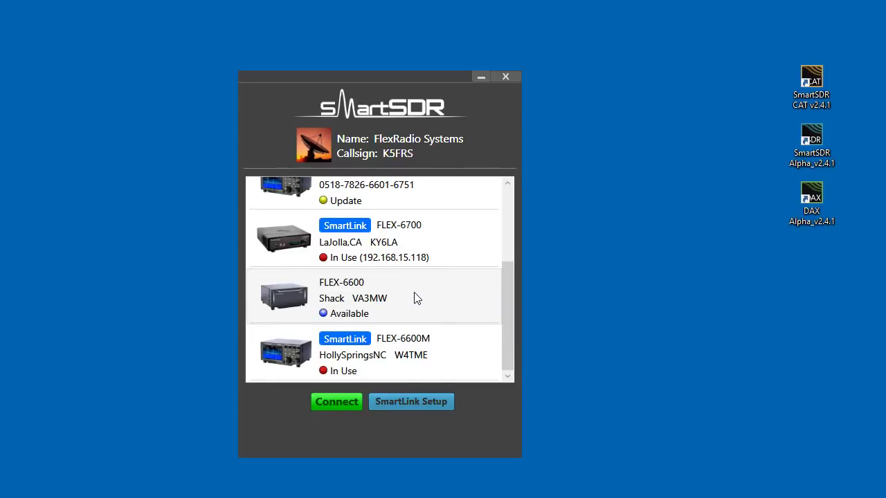
click(506, 324)
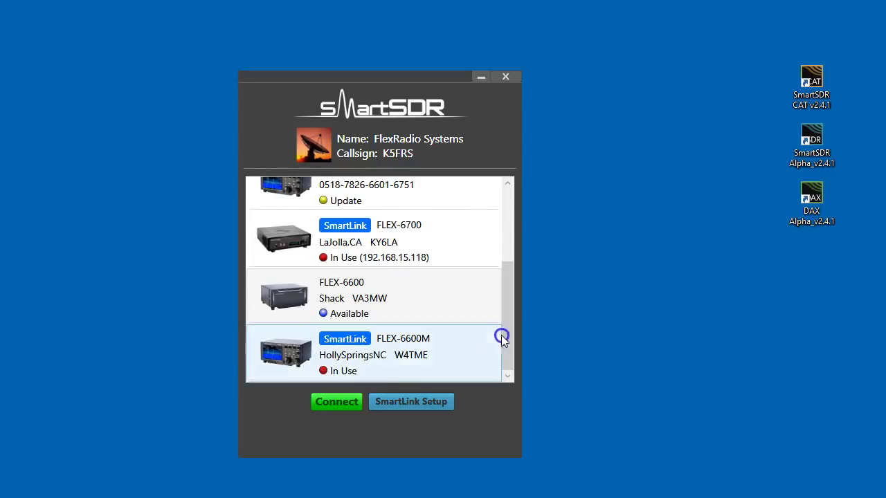
click(392, 369)
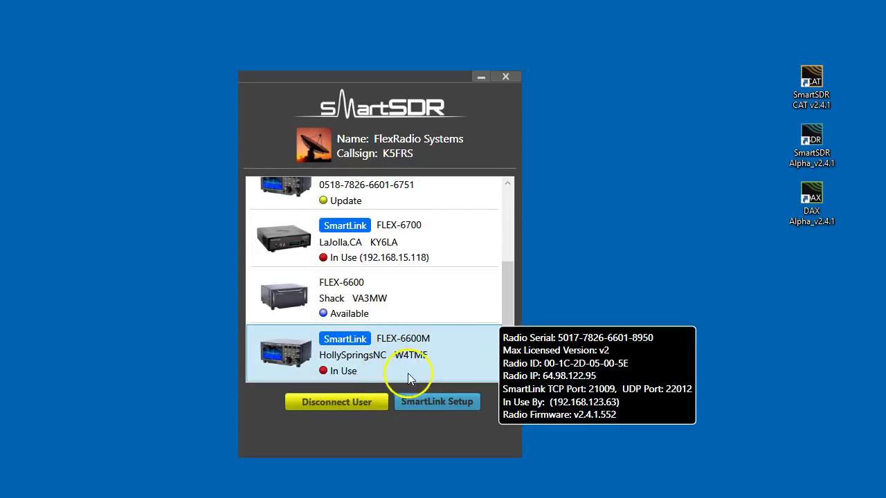
click(326, 400)
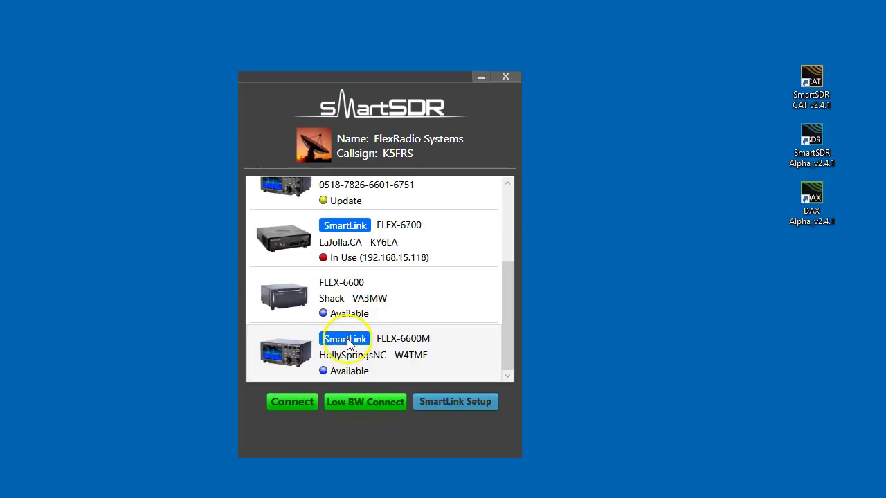
- Select the now-available HollySpringsNC FLEX-6600M and connect to it remotely
click(348, 344)
click(309, 403)
click(307, 403)
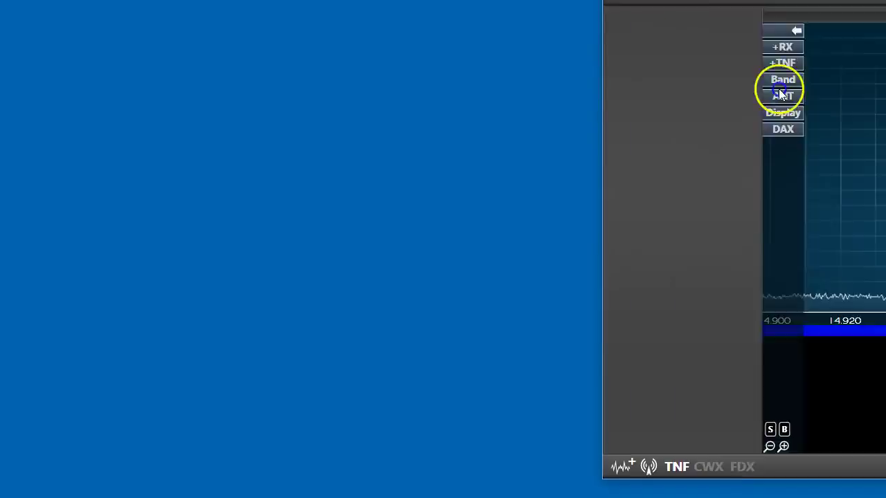
- Move the main window to the top-left and check the SmartLink connection details in the status bar
drag(777, 88, 291, 23)
click(333, 115)
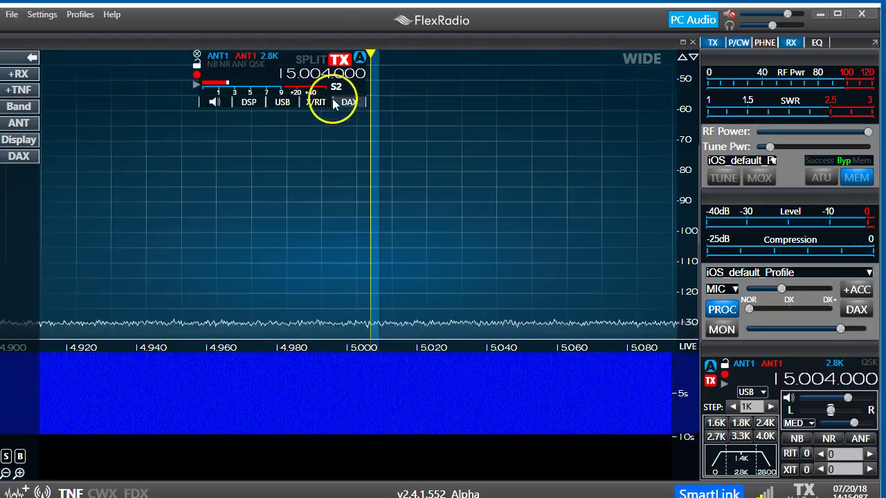
mouse_move(311, 20)
mouse_down()
mouse_move(301, 20)
mouse_move(312, 16)
mouse_up()
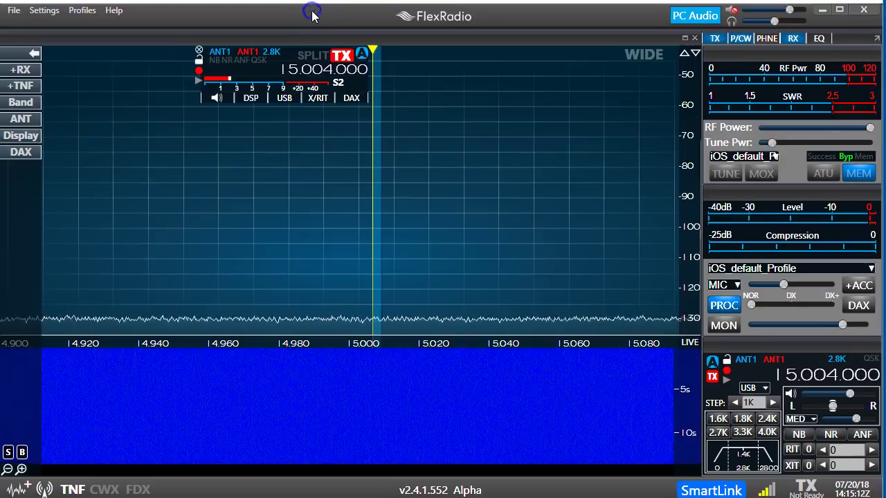
click(711, 491)
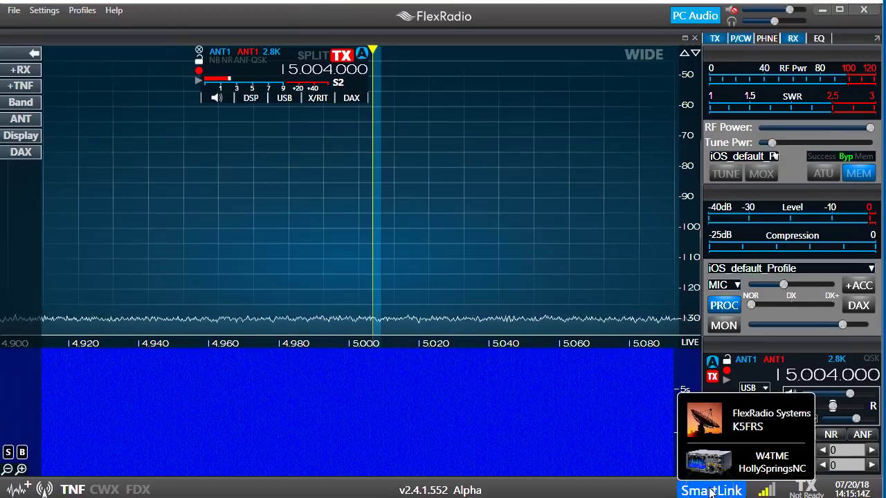
click(719, 490)
click(676, 42)
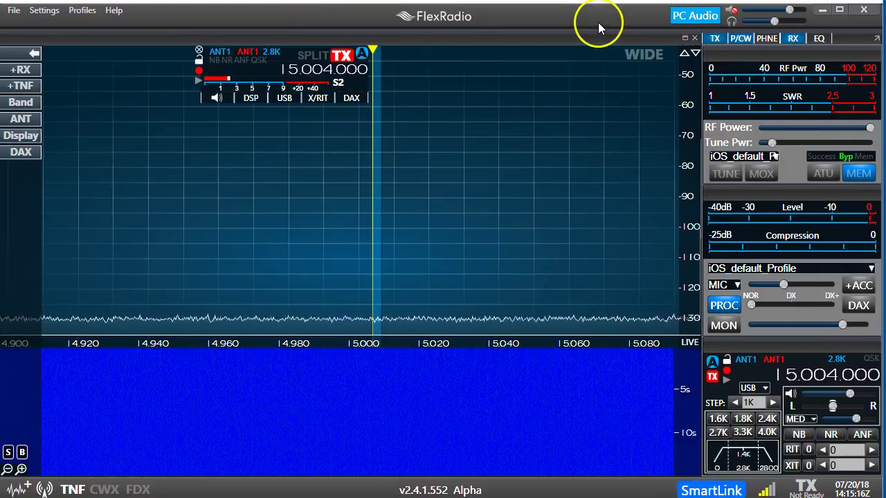
click(684, 16)
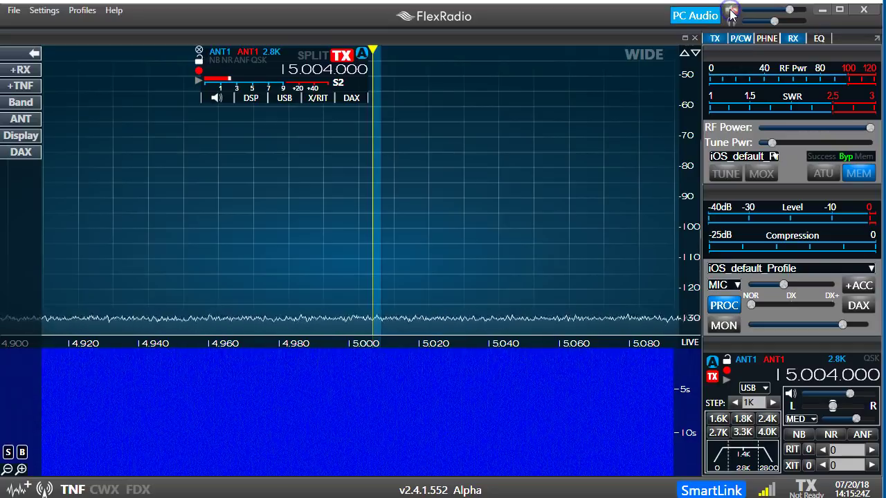
- Mute the remote FLEX-6600M's receive audio with the PC Audio speaker icon
click(701, 19)
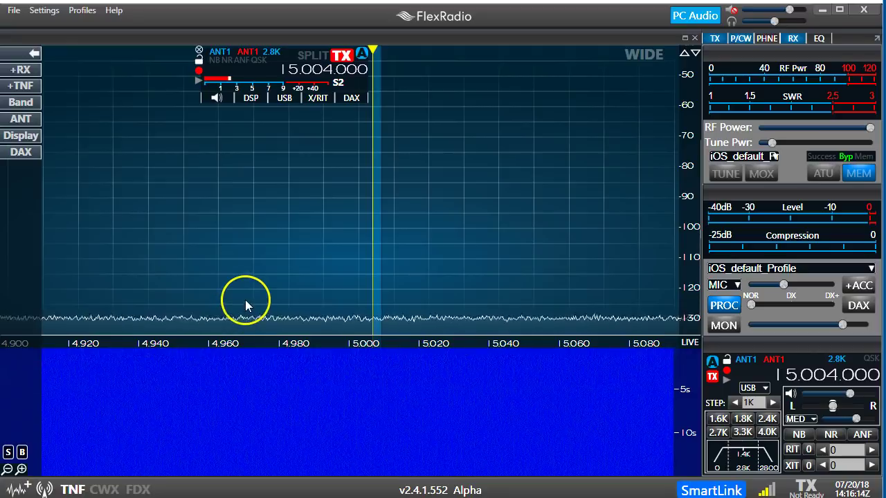
- Close SmartSDR, force-closing the unresponsive program and cancelling the Windows error report
click(863, 12)
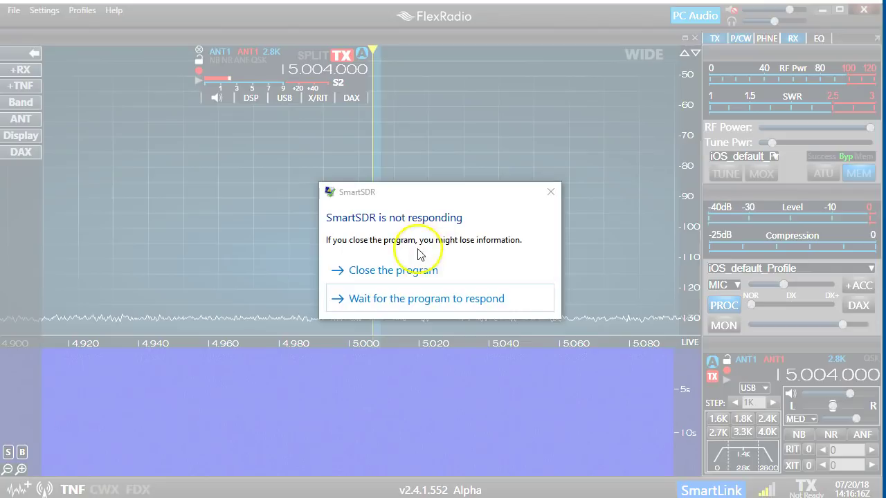
click(409, 272)
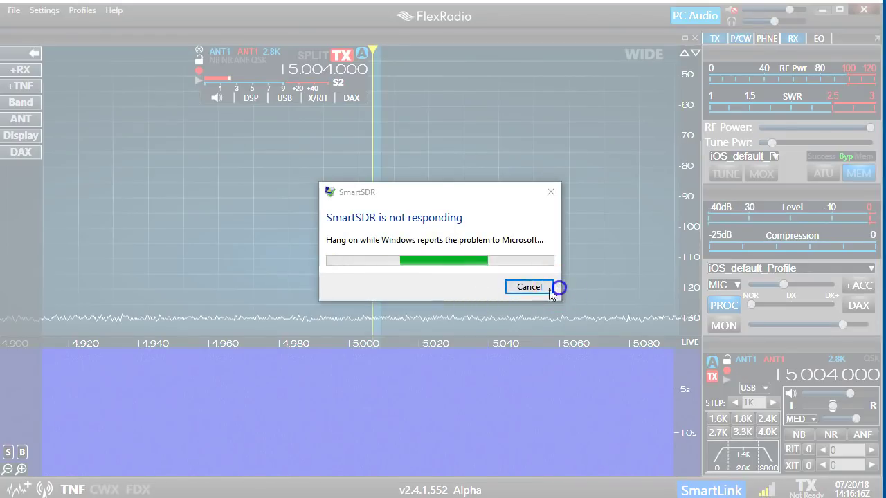
click(528, 286)
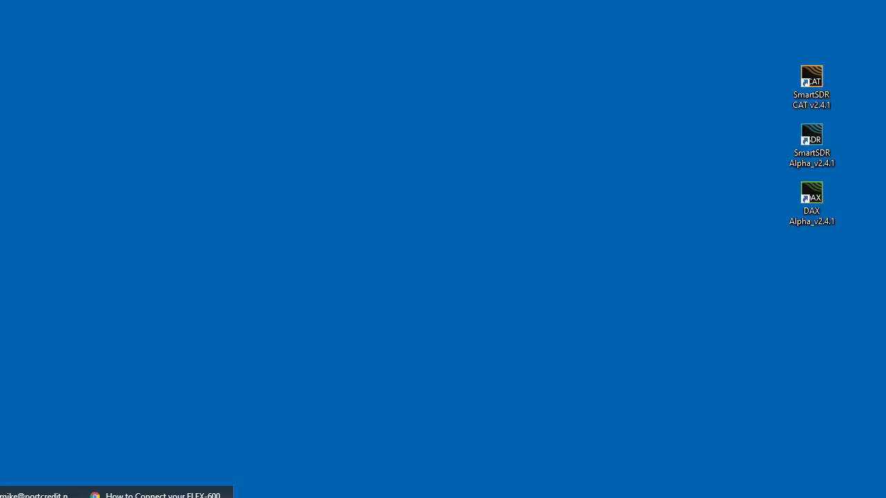
- Bring Chrome back up on the FlexRadio Systems home page tab
click(156, 493)
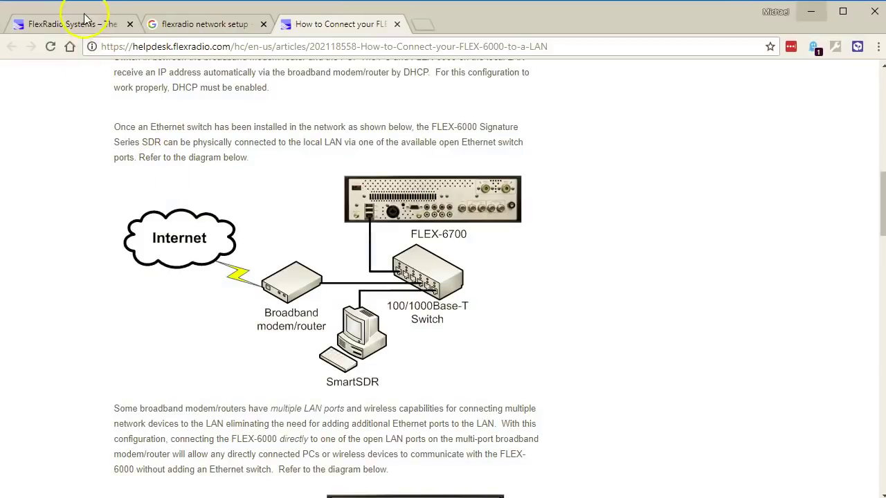
click(83, 26)
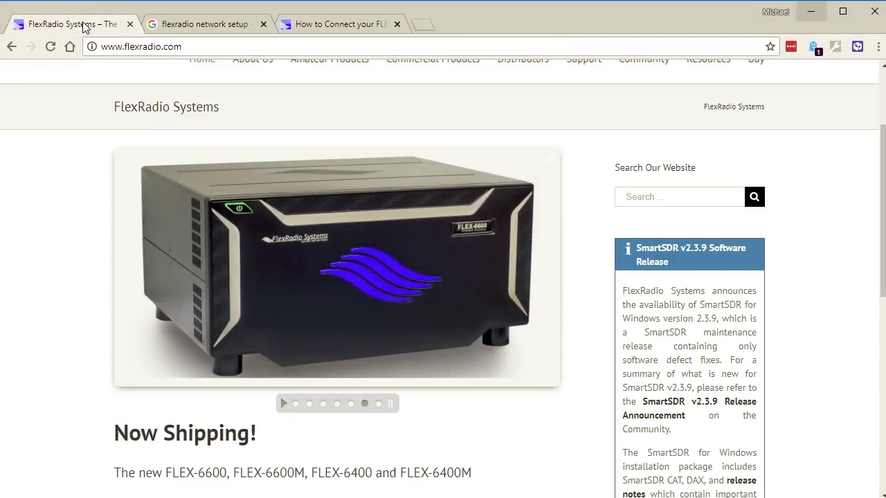